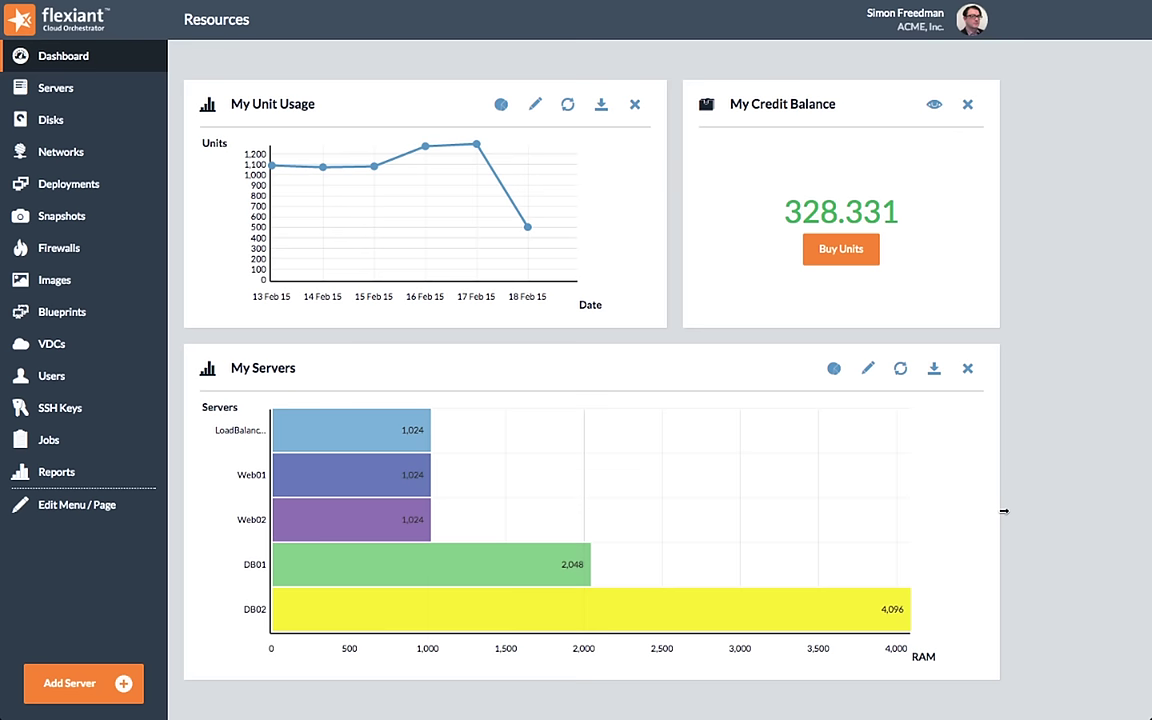
# Narrow the My Servers widget and move it so it lines up under the right edge of My Credit Balance.
pyautogui.moveTo(1004, 511); pyautogui.dragTo(864, 503)
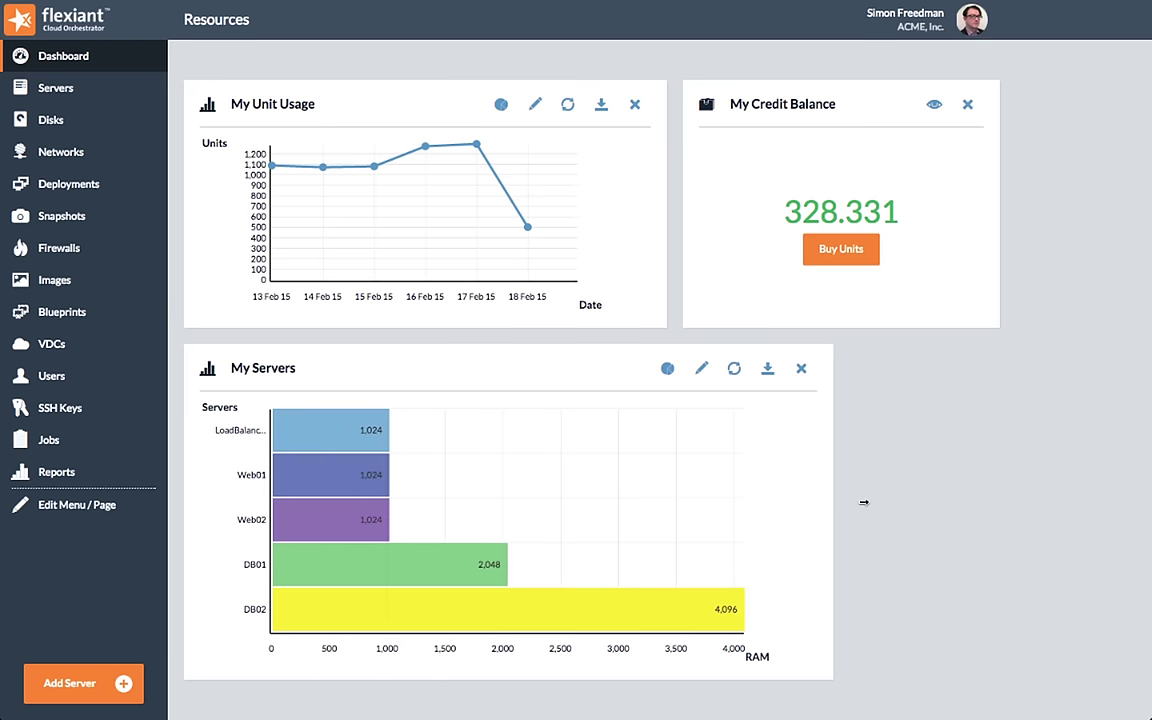
pyautogui.moveTo(594, 360); pyautogui.dragTo(757, 364)
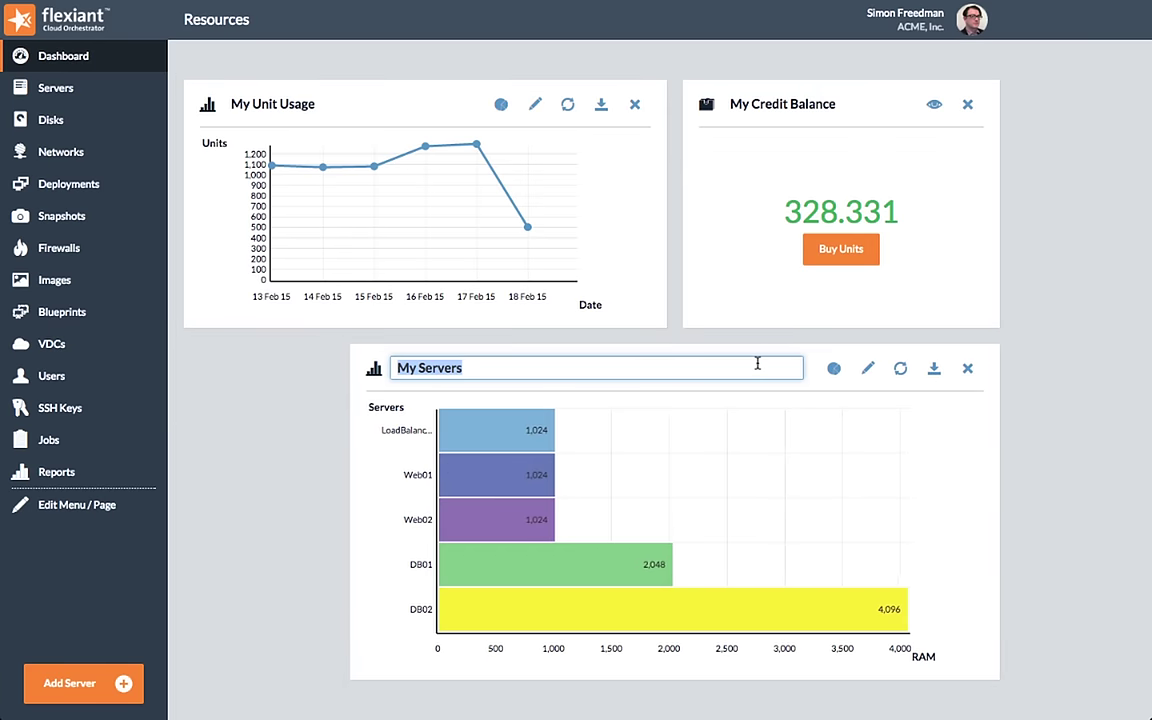
# Remove the My Servers widget from the dashboard and add an Images widget in its place.
pyautogui.click(967, 369)
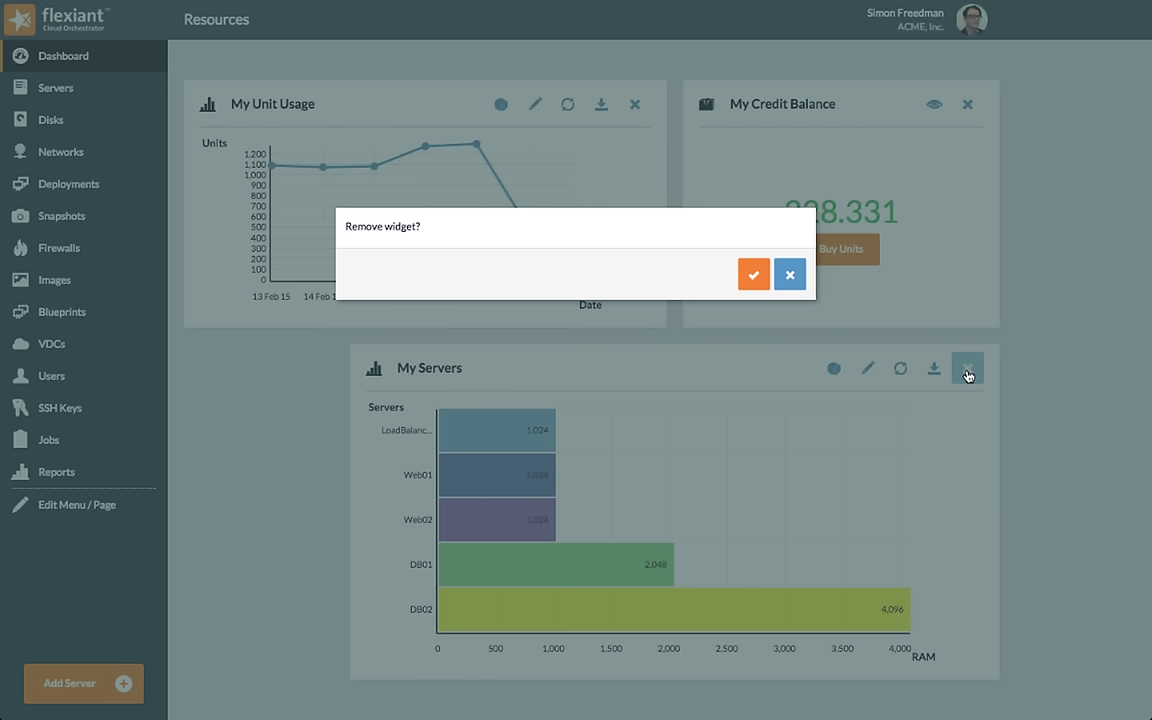
pyautogui.click(753, 274)
pyautogui.click(103, 500)
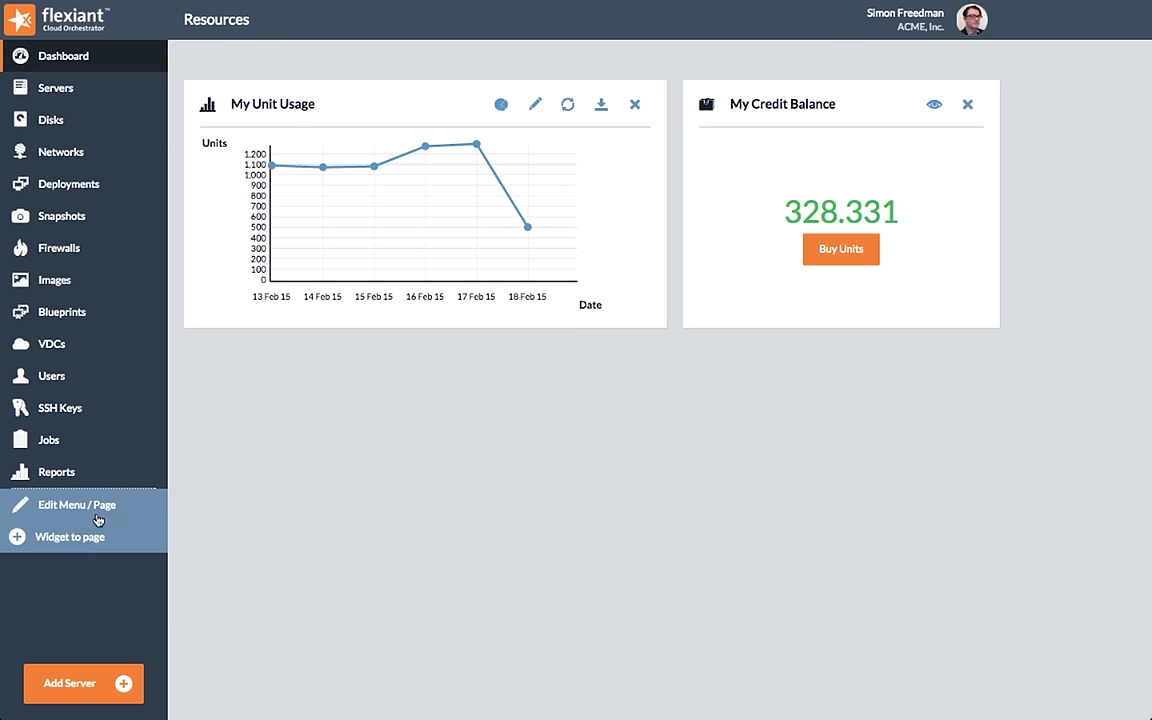
pyautogui.click(87, 539)
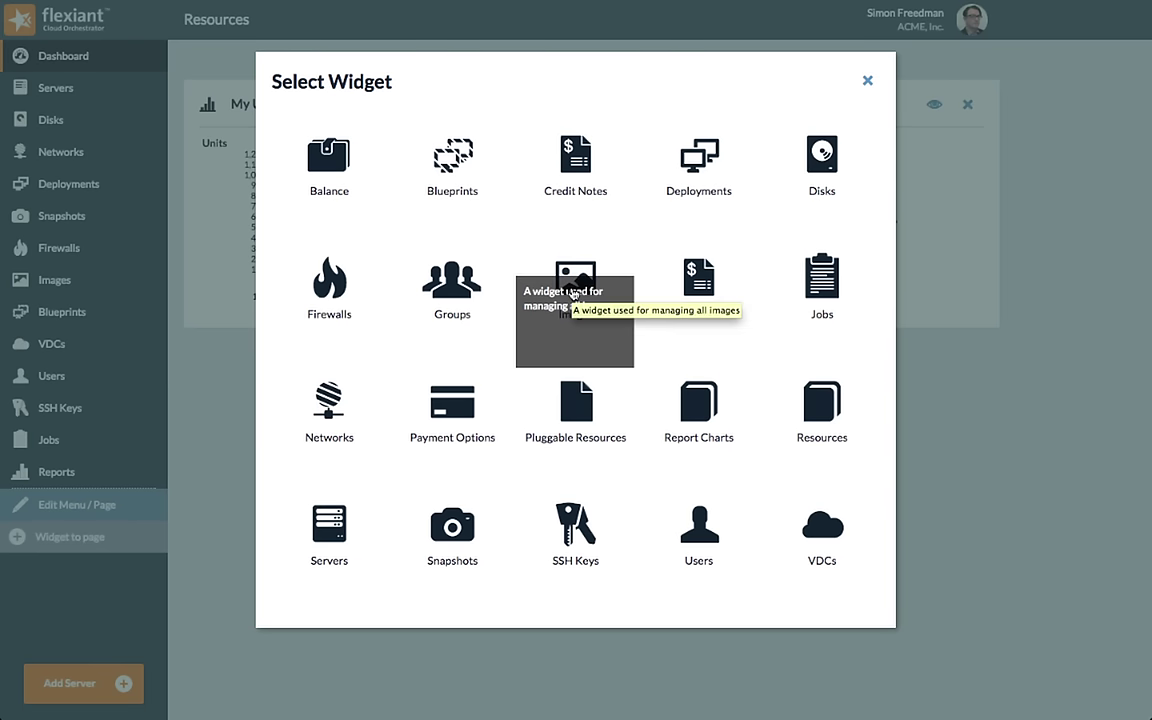
pyautogui.click(575, 291)
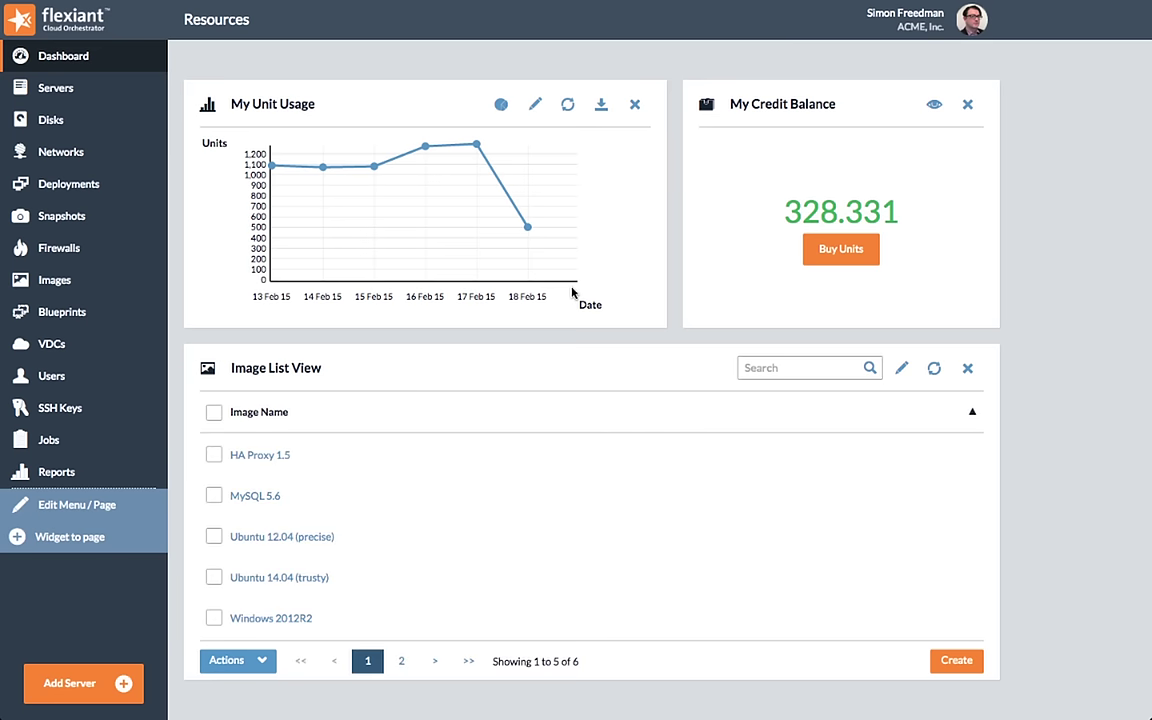
# Add the Icon and VDC Name columns to the Image List View widget.
pyautogui.rightClick(274, 412)
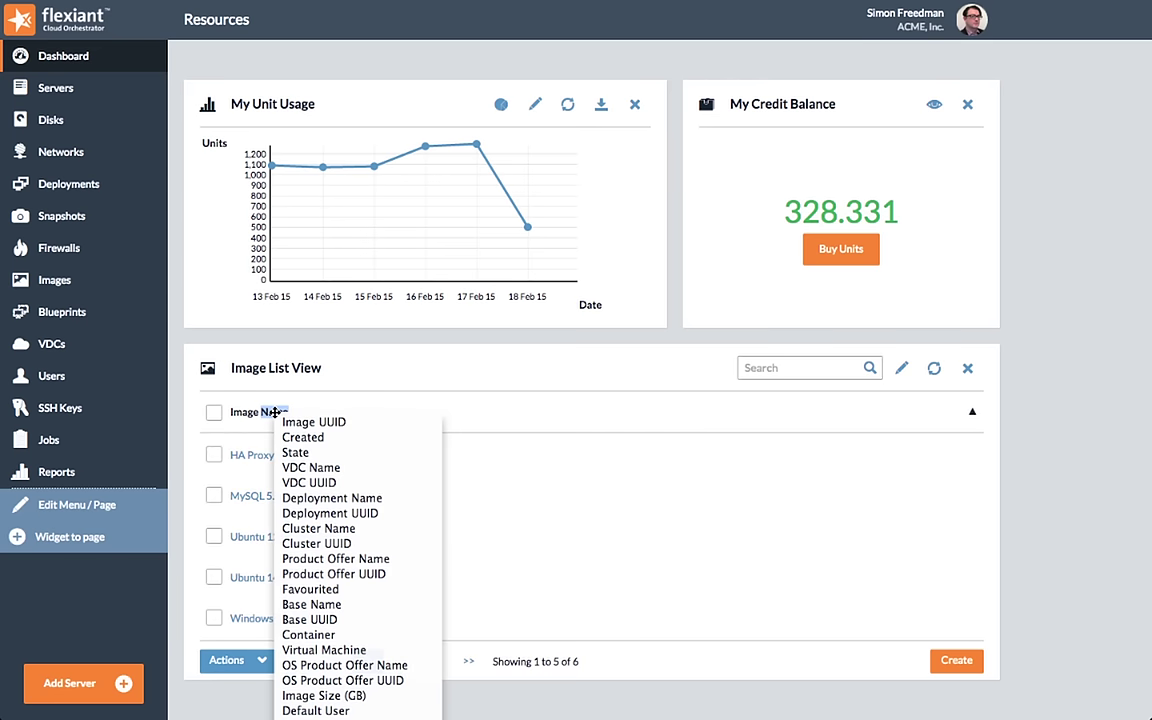
pyautogui.scroll(-2, 300, 455)
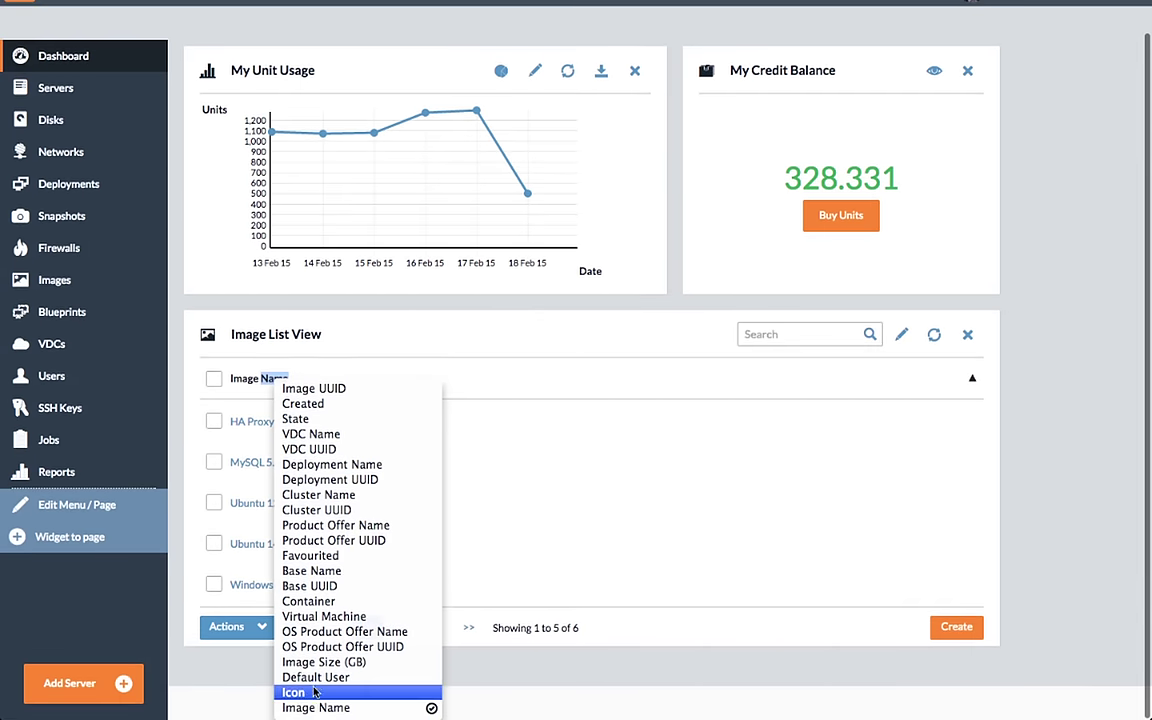
pyautogui.click(313, 692)
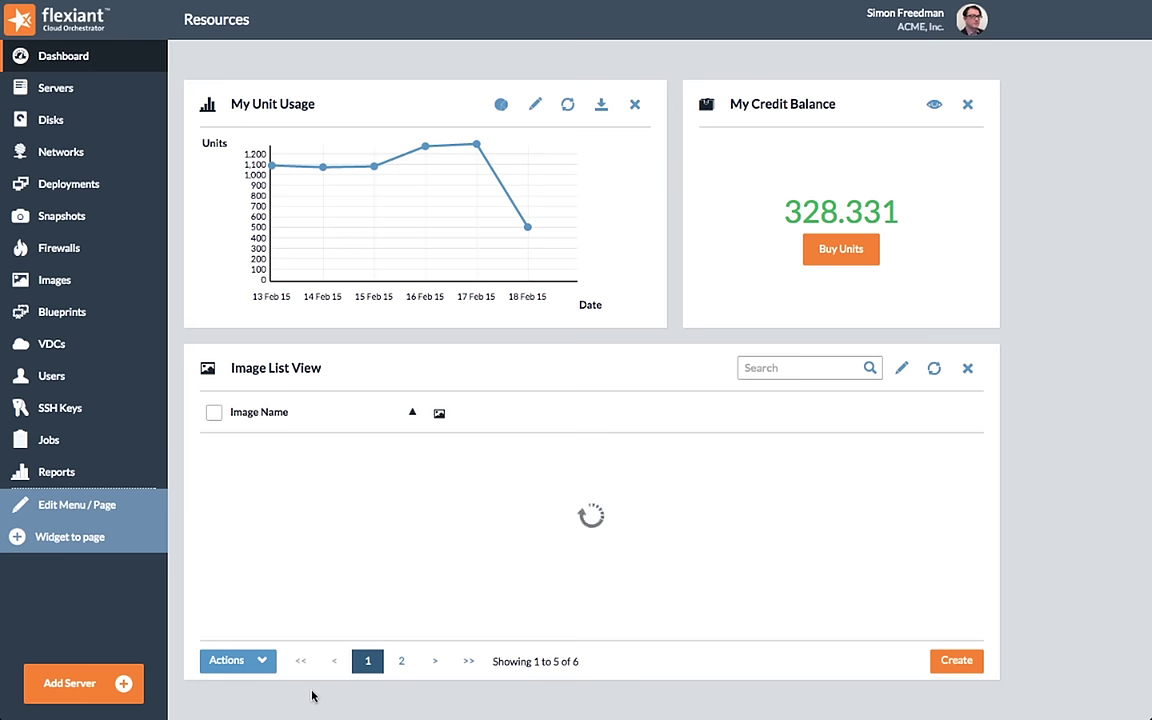
pyautogui.rightClick(274, 427)
pyautogui.click(281, 420)
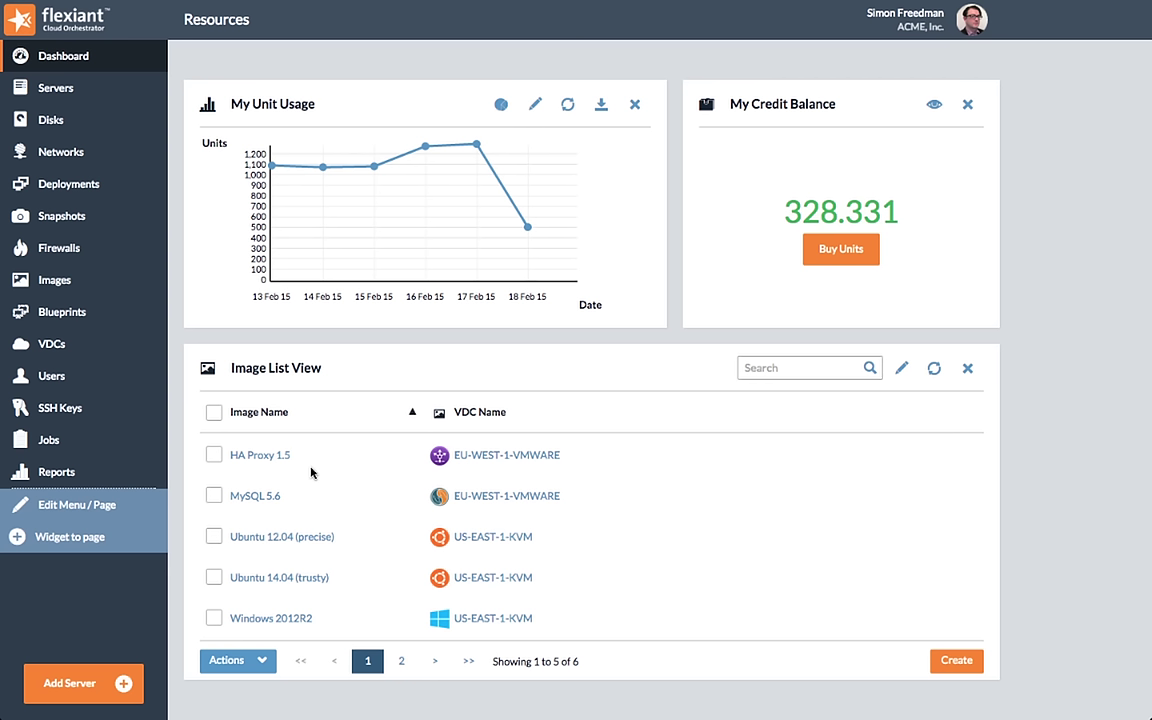
# View the configuration stage of the Create Server Wizard and close it without creating a server.
pyautogui.click(85, 686)
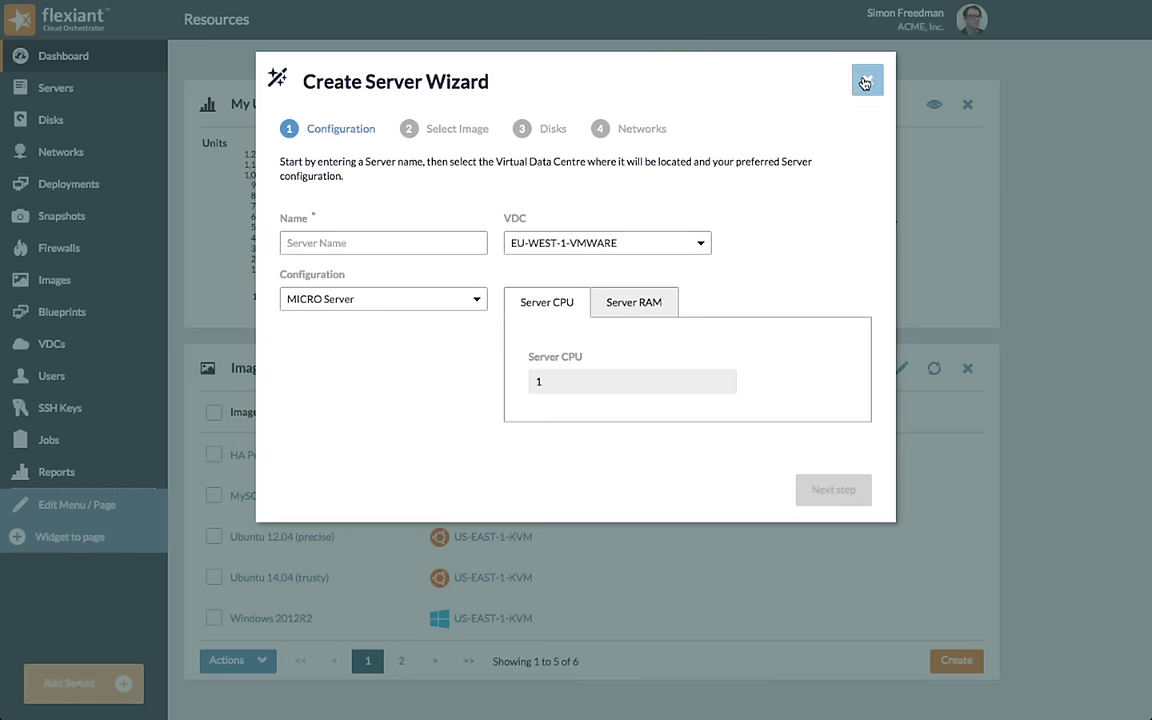
pyautogui.click(867, 80)
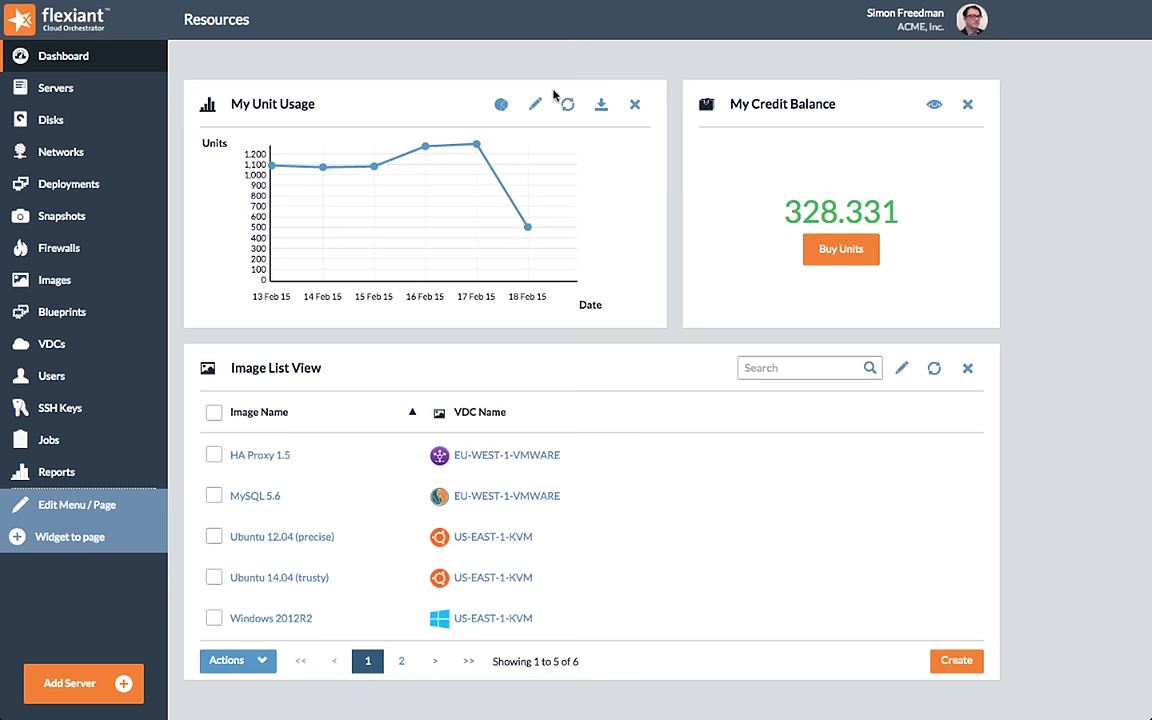
# Select all servers on the Servers page, view the bulk actions available for them and dismiss the list.
pyautogui.click(76, 96)
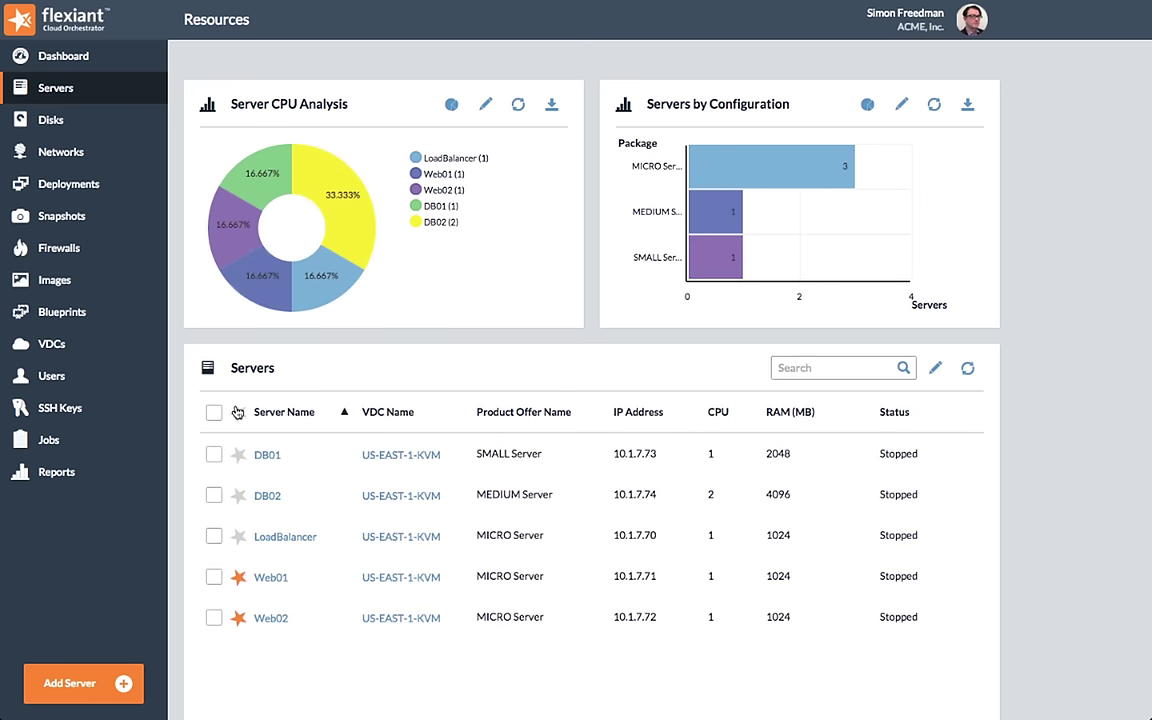
pyautogui.scroll(-2, 228, 350)
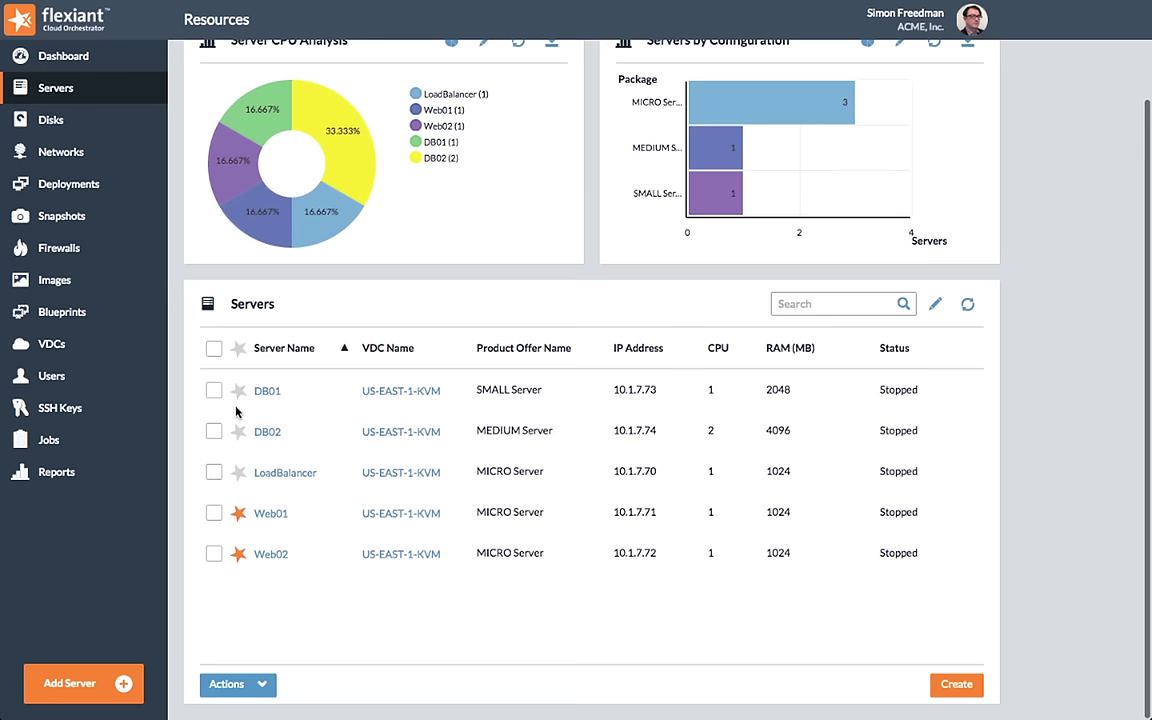
pyautogui.click(214, 350)
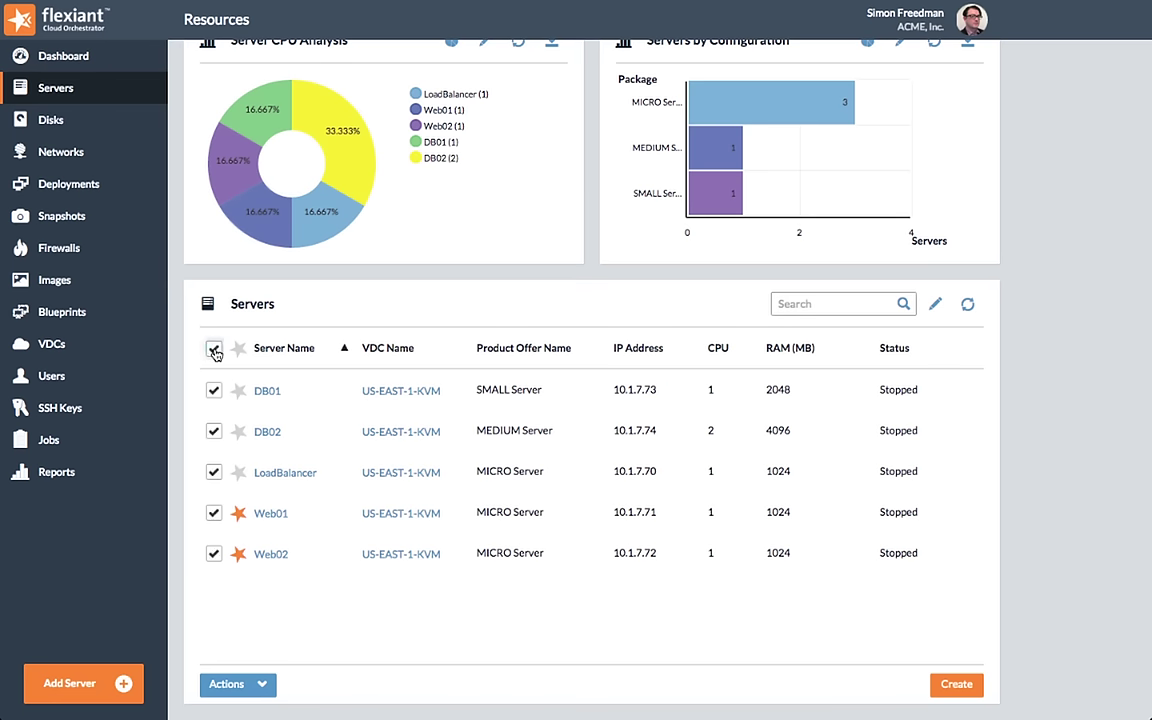
pyautogui.click(237, 688)
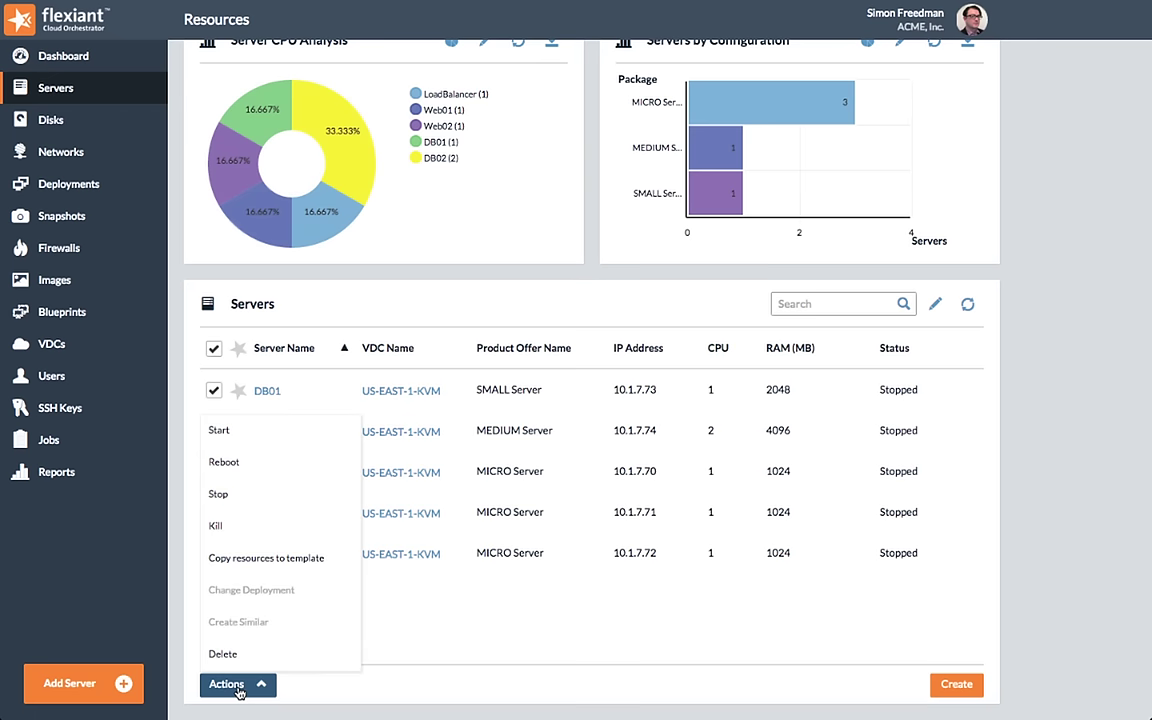
pyautogui.click(442, 620)
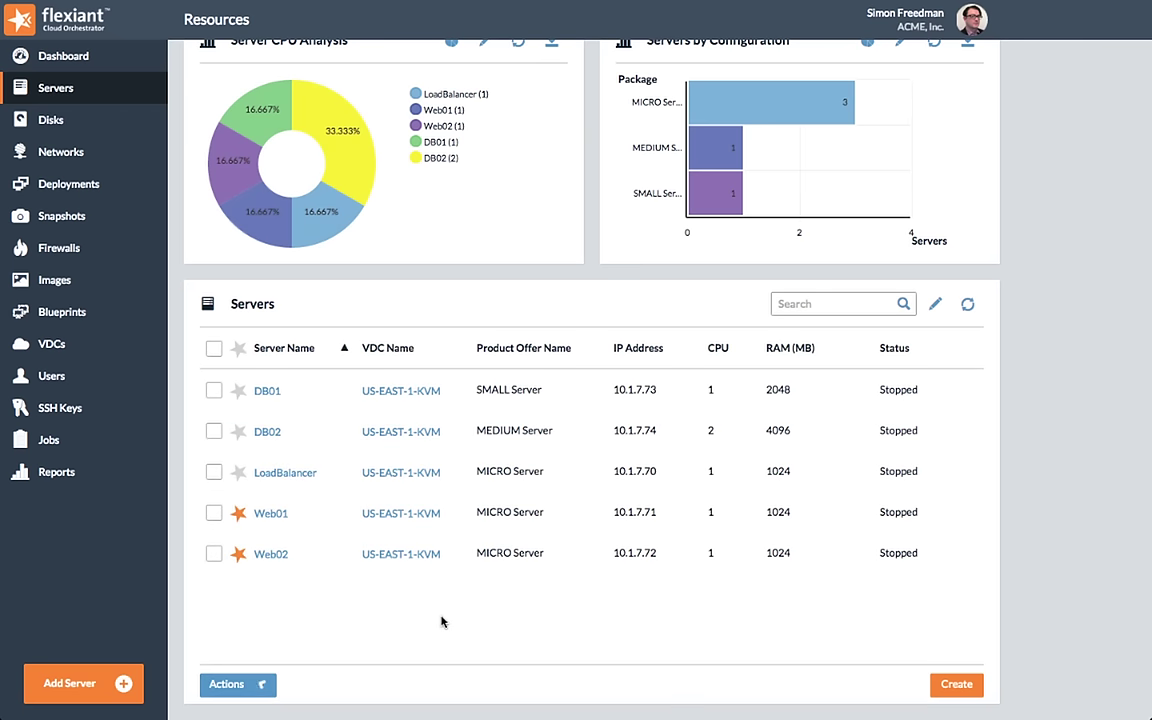
# Open the Web01 server's details and view its power state options without changing the state.
pyautogui.click(271, 513)
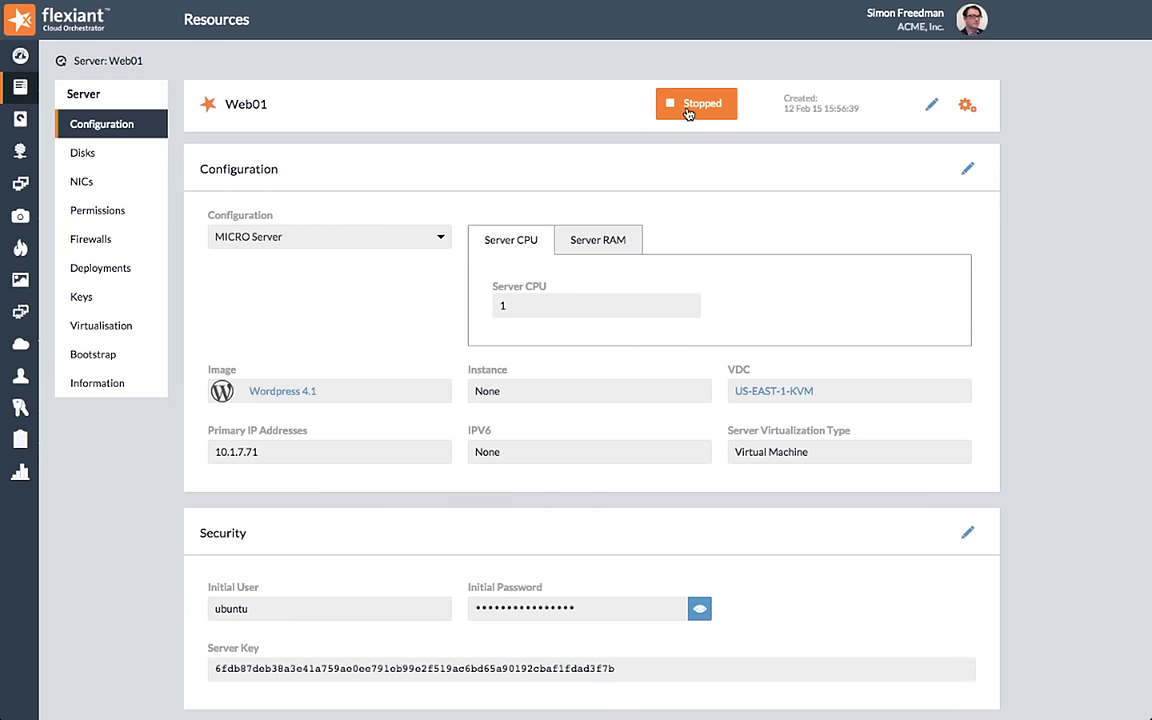
pyautogui.click(688, 110)
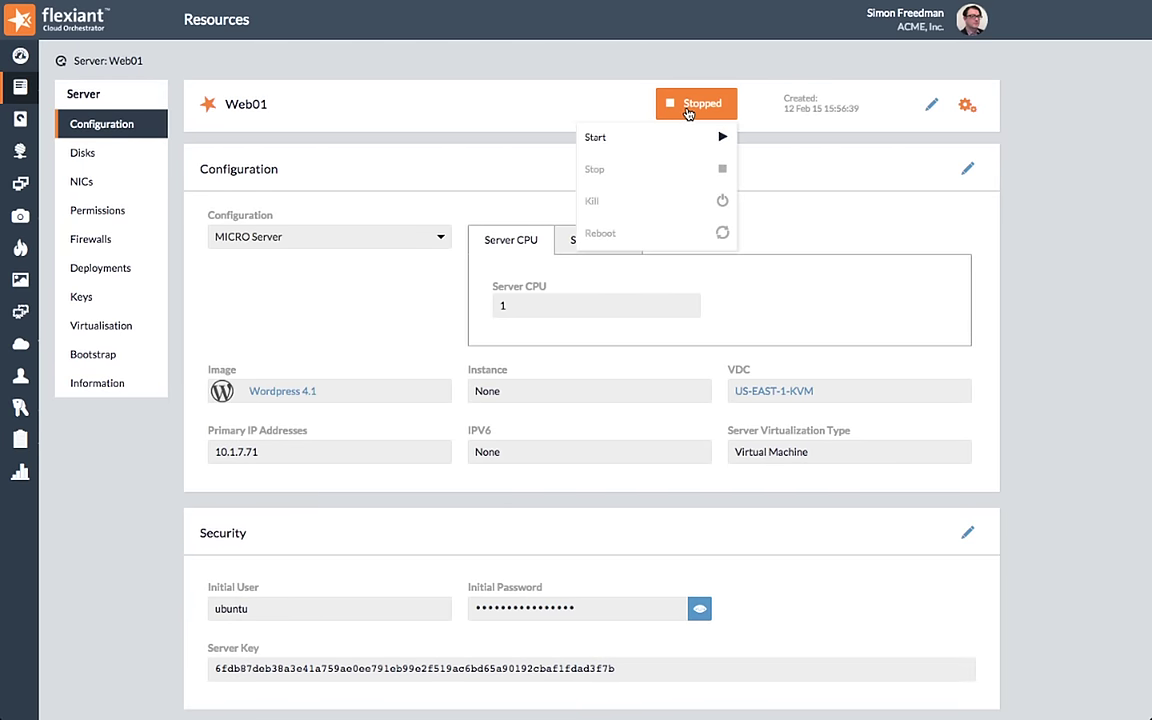
pyautogui.click(603, 107)
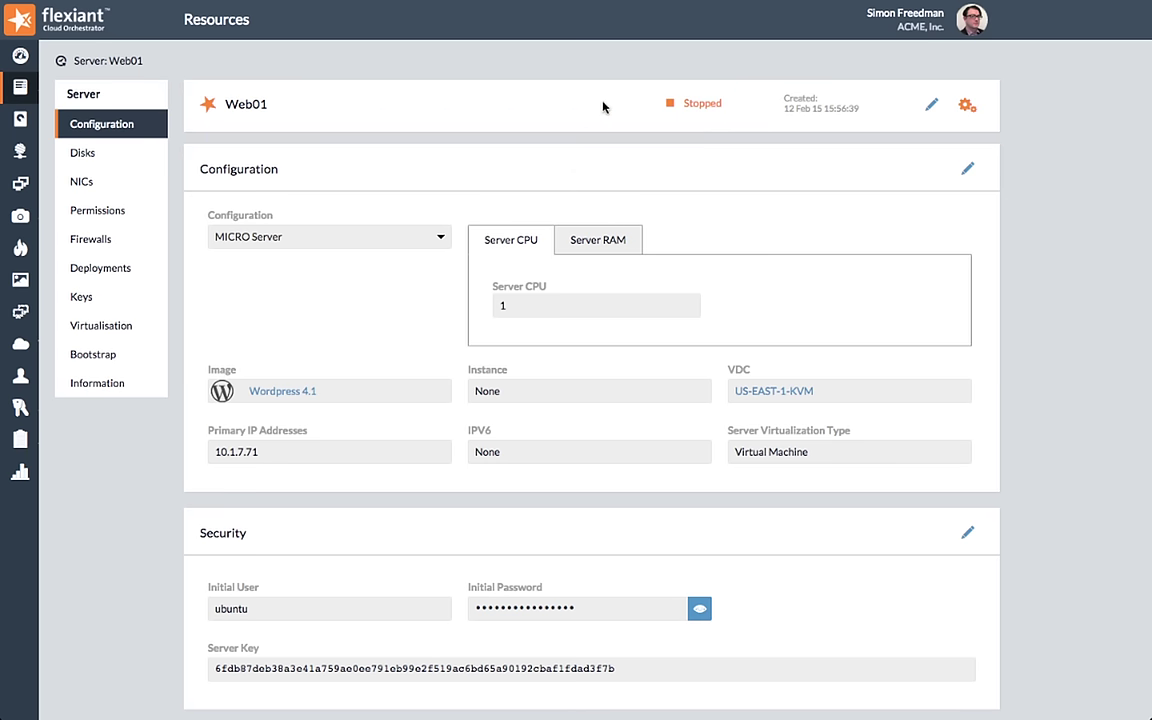
# Review the disks, NICs and firewalls of the Web01 server.
pyautogui.click(109, 153)
pyautogui.click(104, 180)
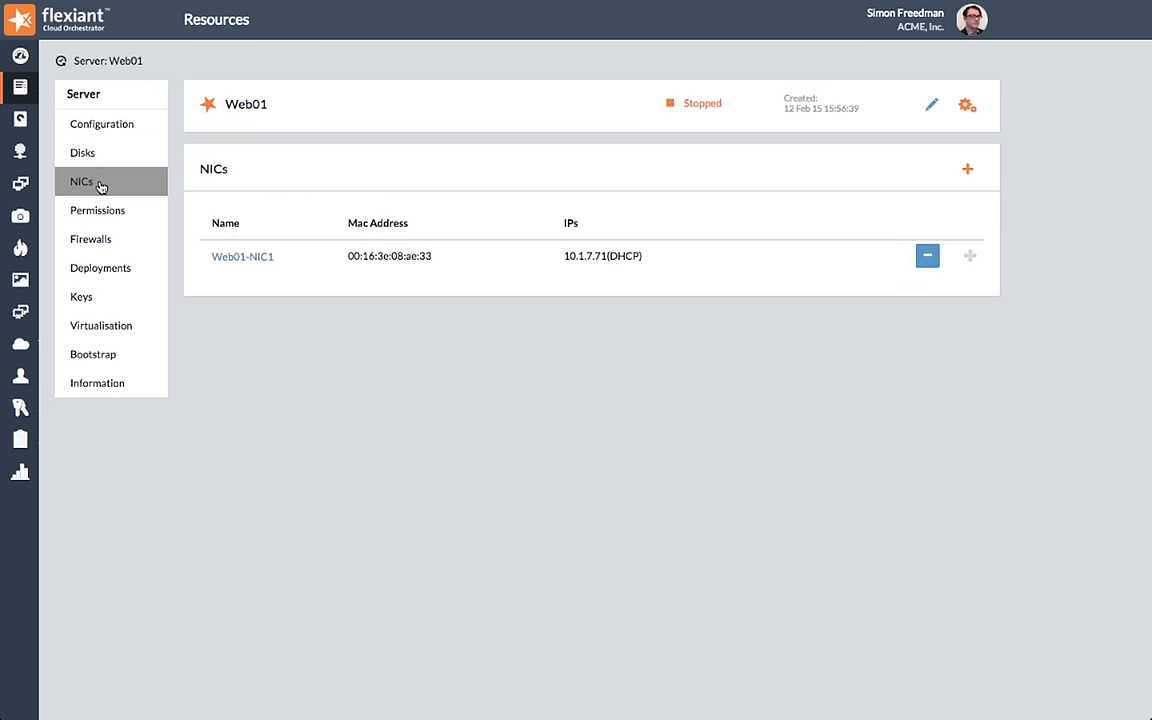
pyautogui.click(94, 246)
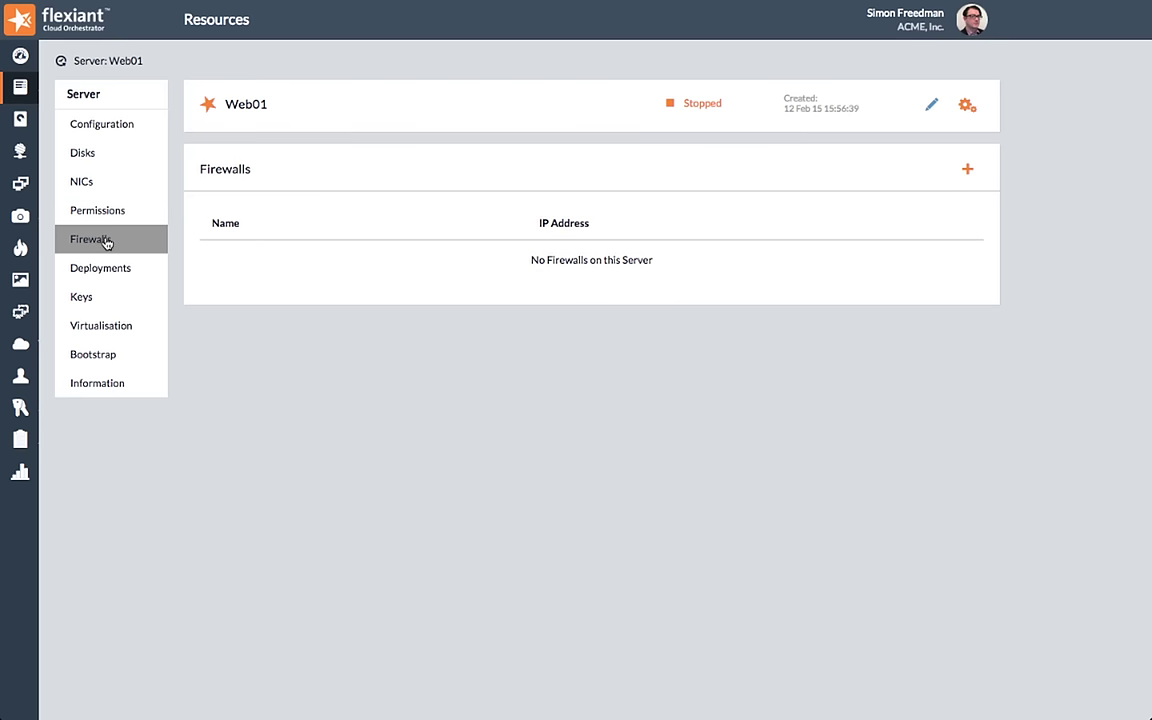
# Go to My Account and review the units, customer settings, invoices and statement detail.
pyautogui.click(975, 28)
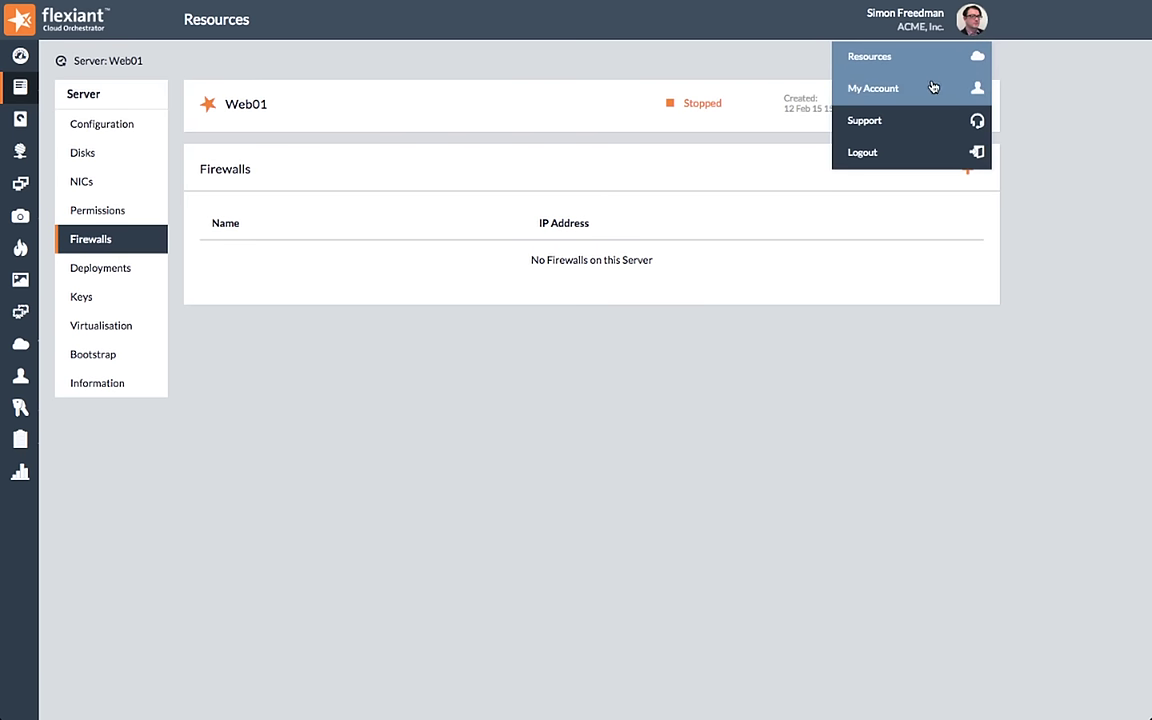
pyautogui.click(850, 88)
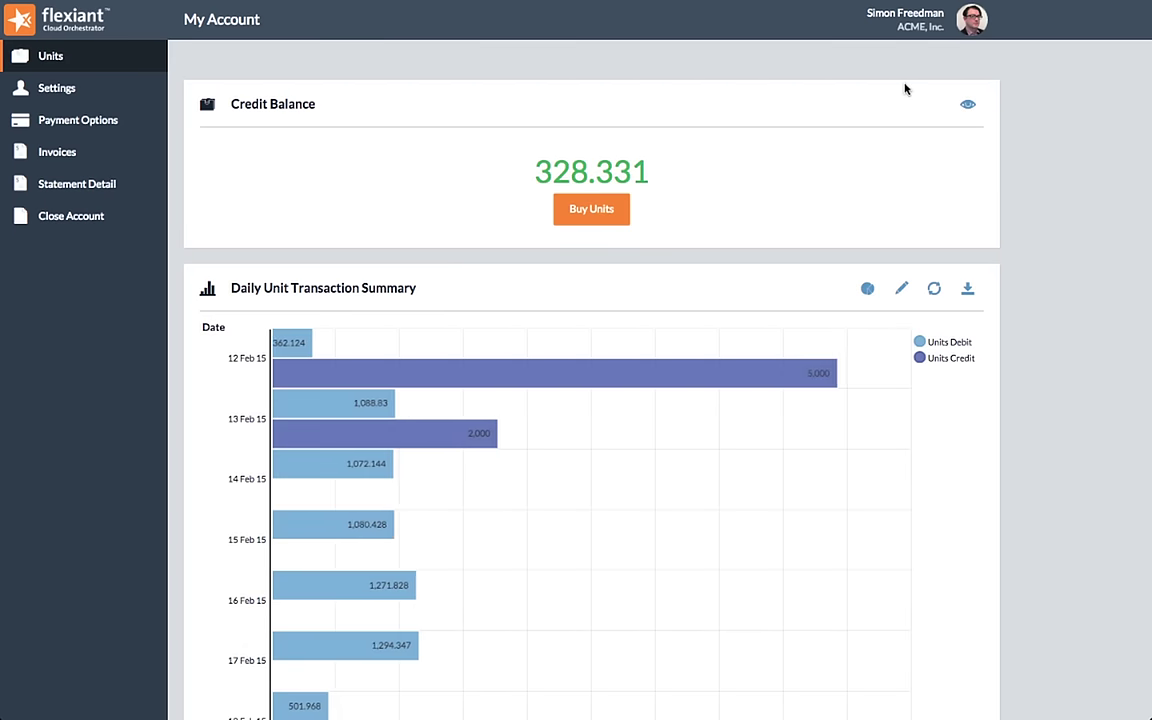
pyautogui.click(72, 101)
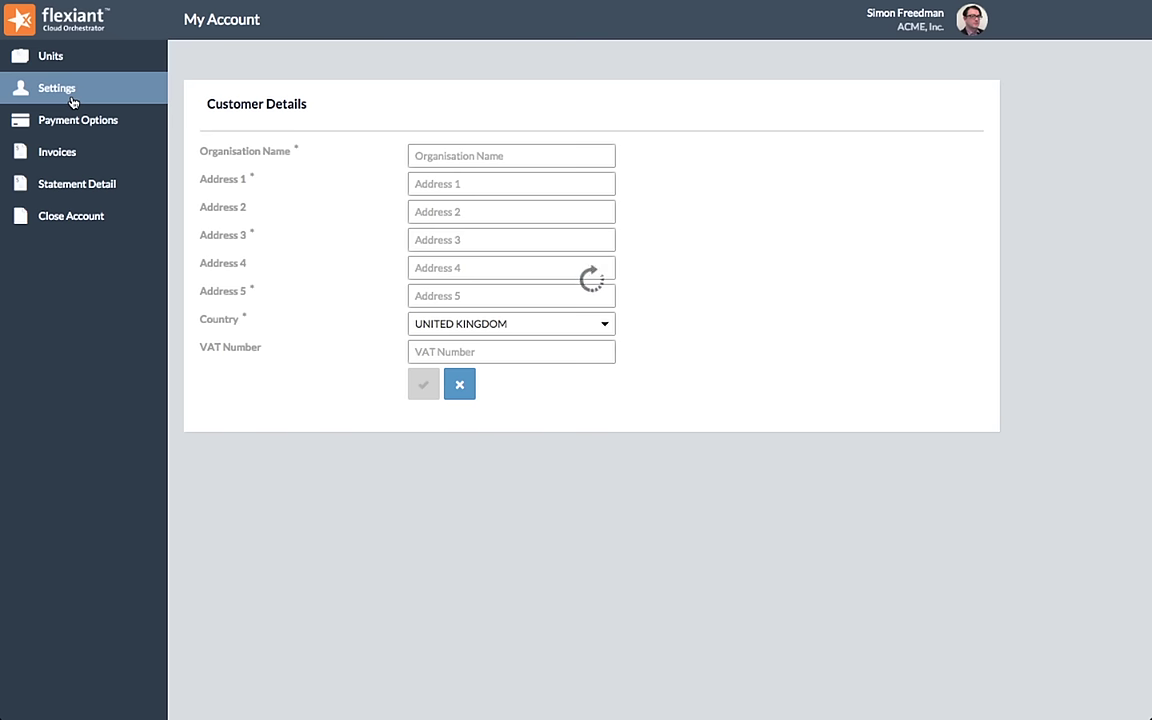
pyautogui.click(72, 157)
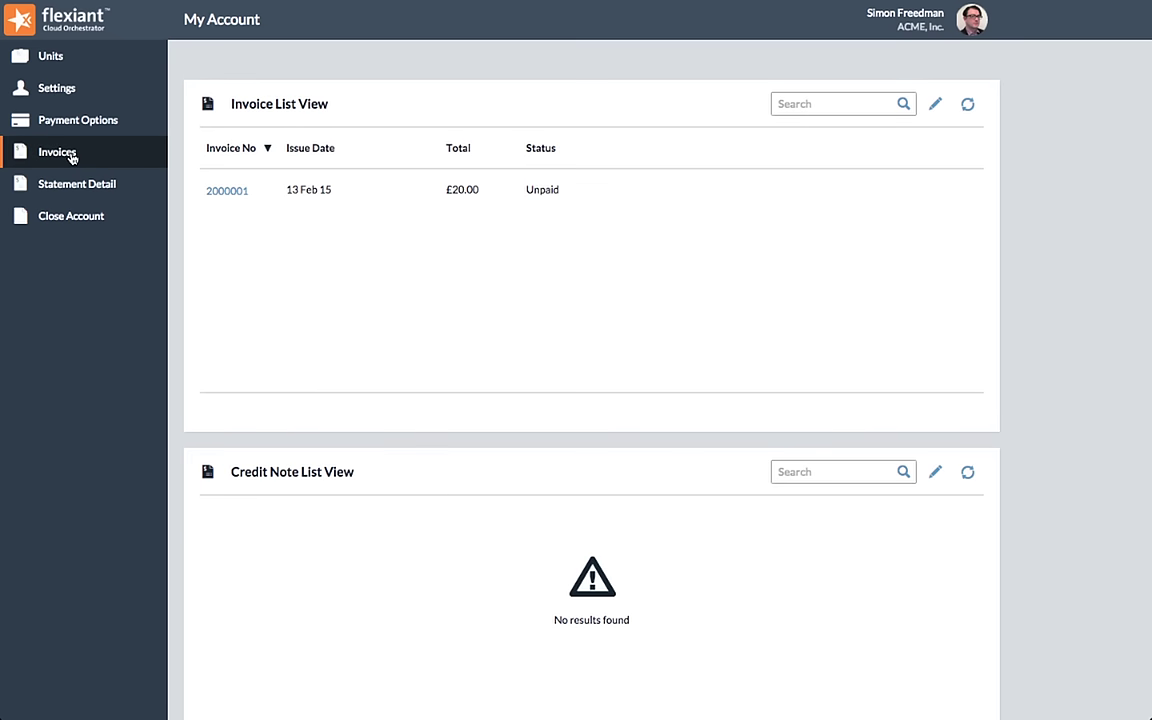
pyautogui.click(72, 181)
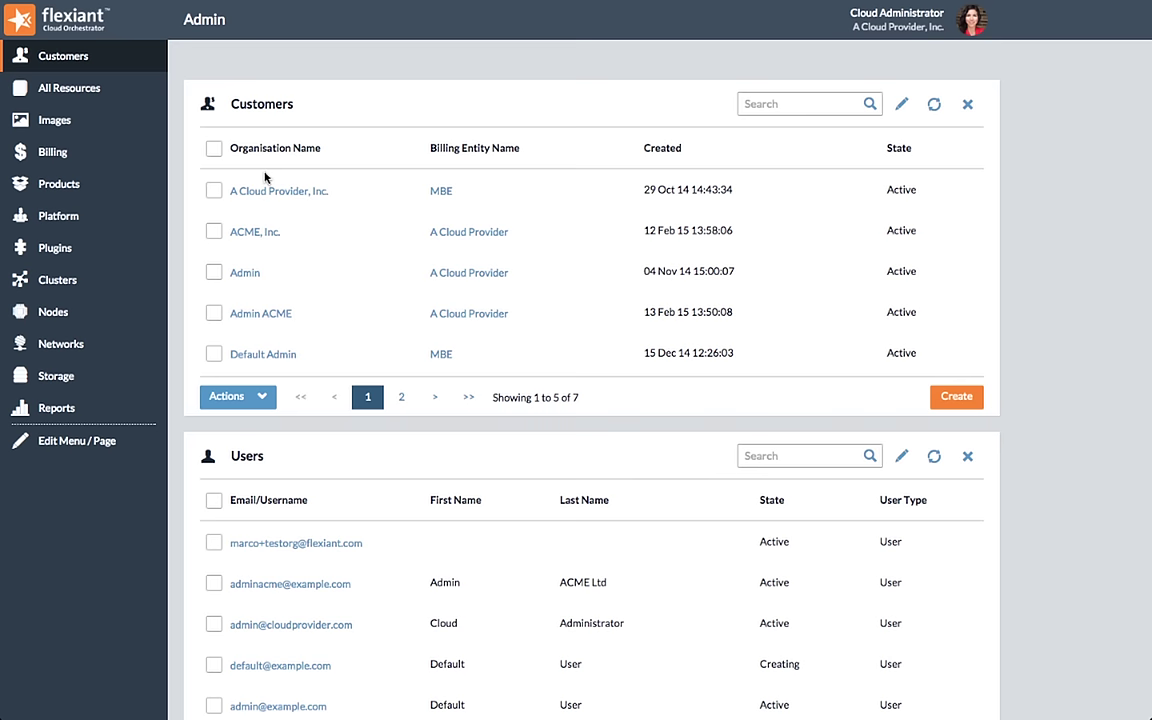
# Review the Images, Products and Platform admin pages, including the Translations and Themes lists.
pyautogui.click(76, 122)
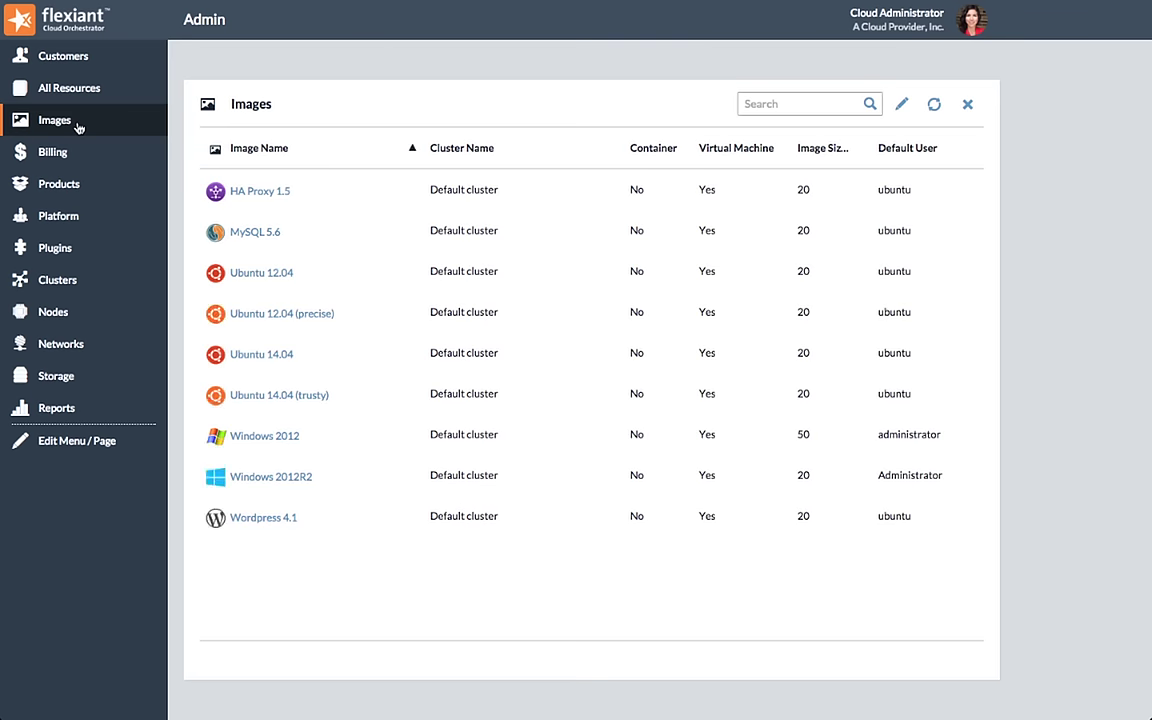
pyautogui.click(68, 186)
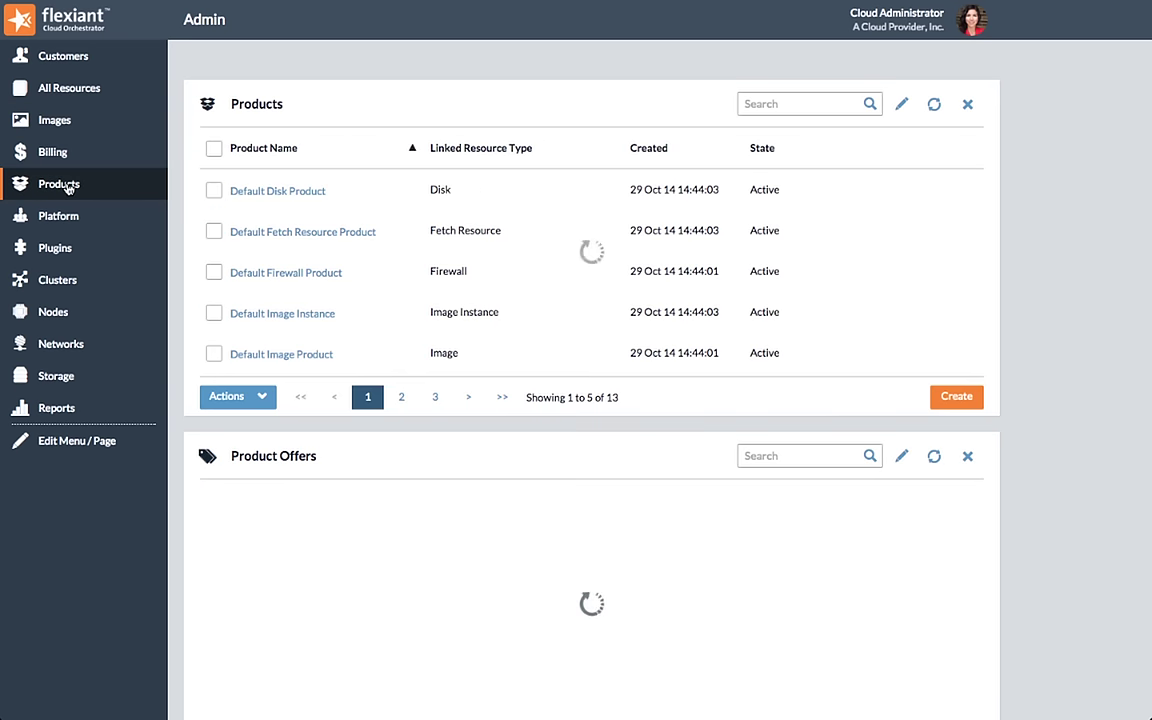
pyautogui.click(58, 216)
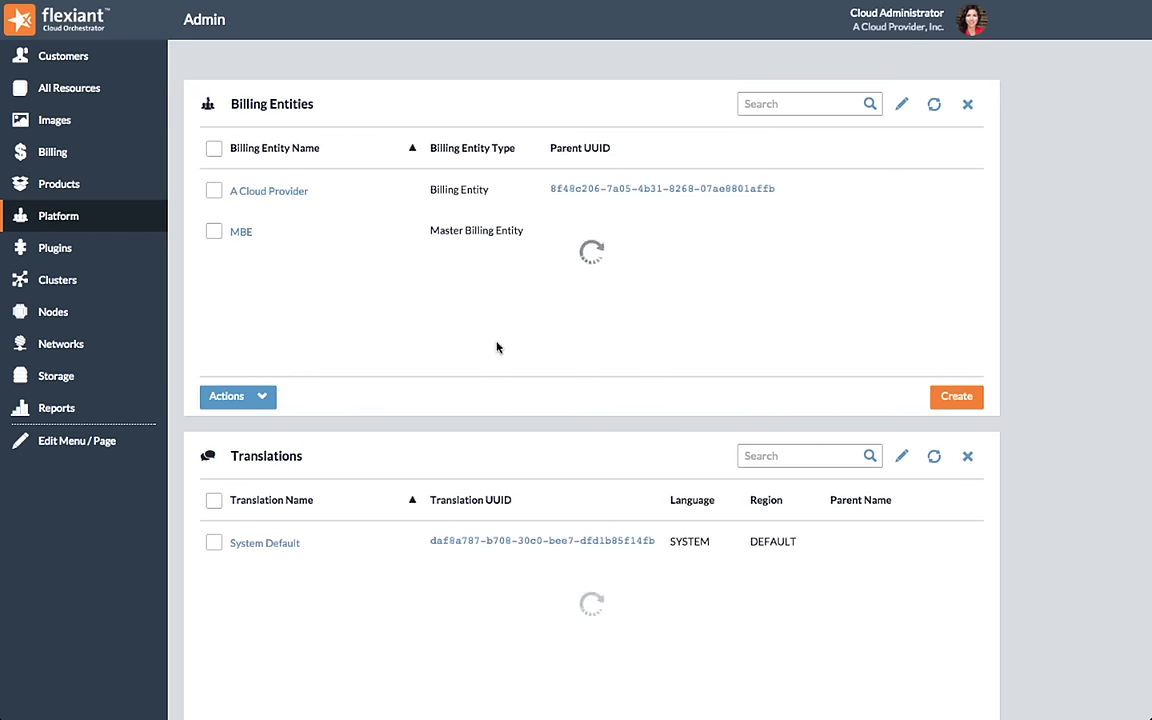
pyautogui.scroll(-5, 497, 347)
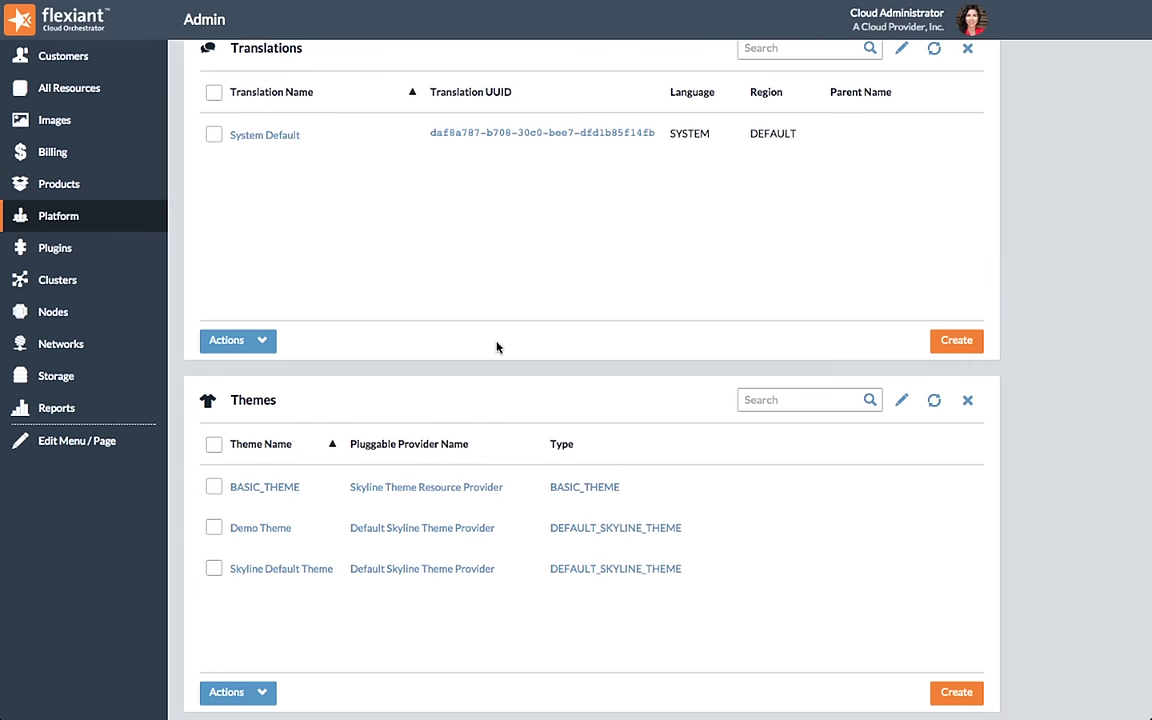
# Review the Clusters, Nodes, Networks, Storage and Plugins admin pages, including the Pluggable Providers and FDL Code Blocks lists.
pyautogui.click(115, 281)
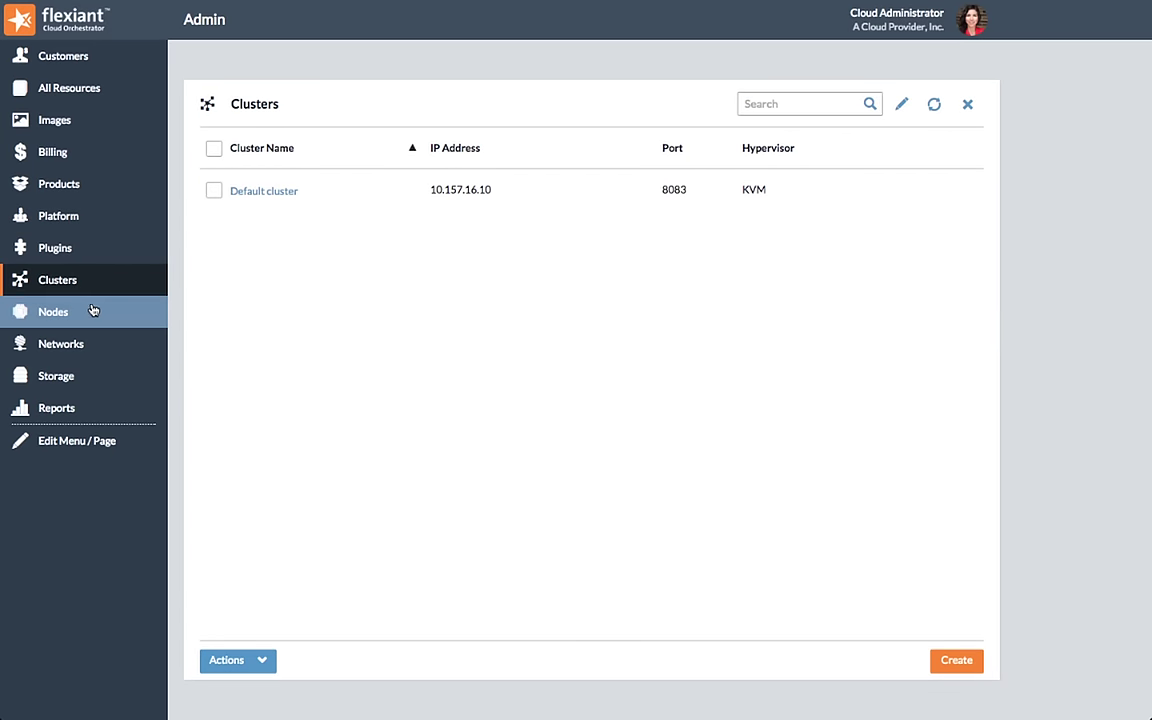
pyautogui.click(93, 311)
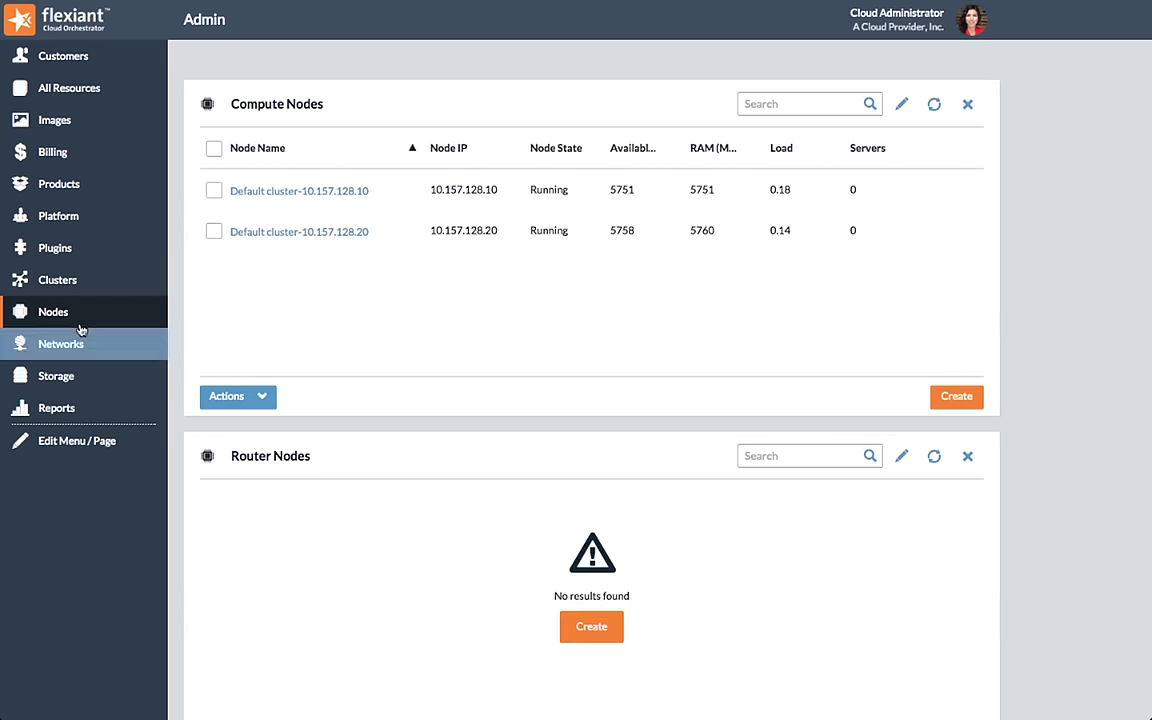
pyautogui.click(78, 344)
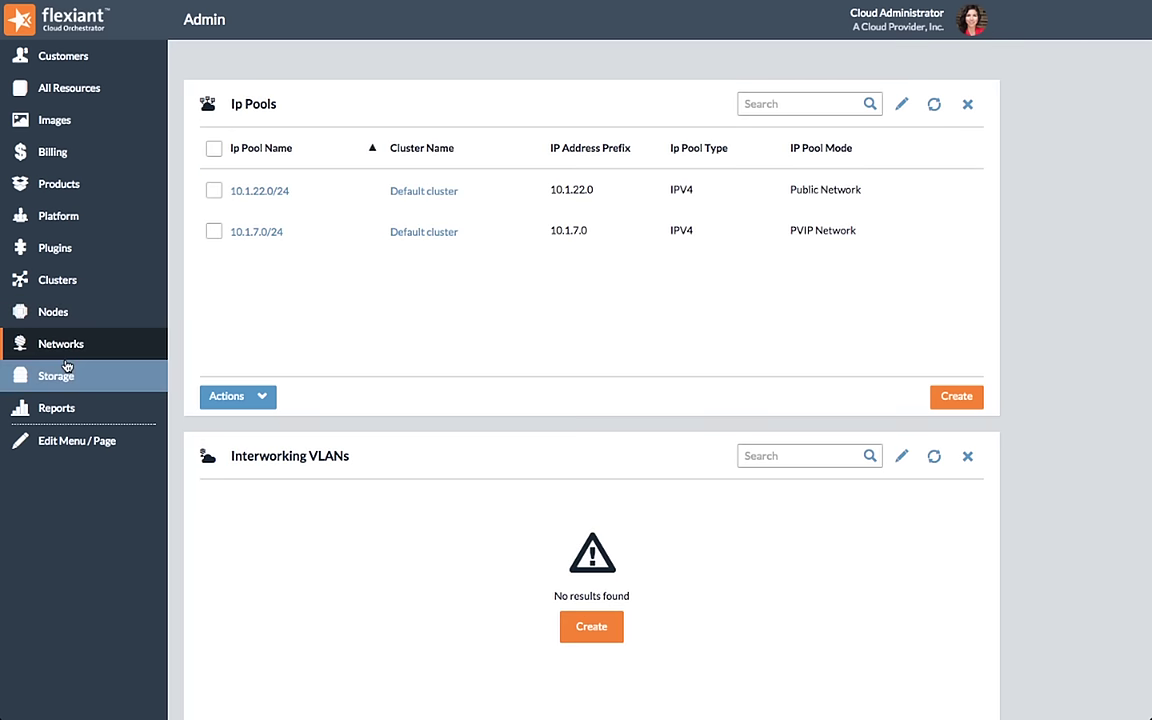
pyautogui.click(62, 376)
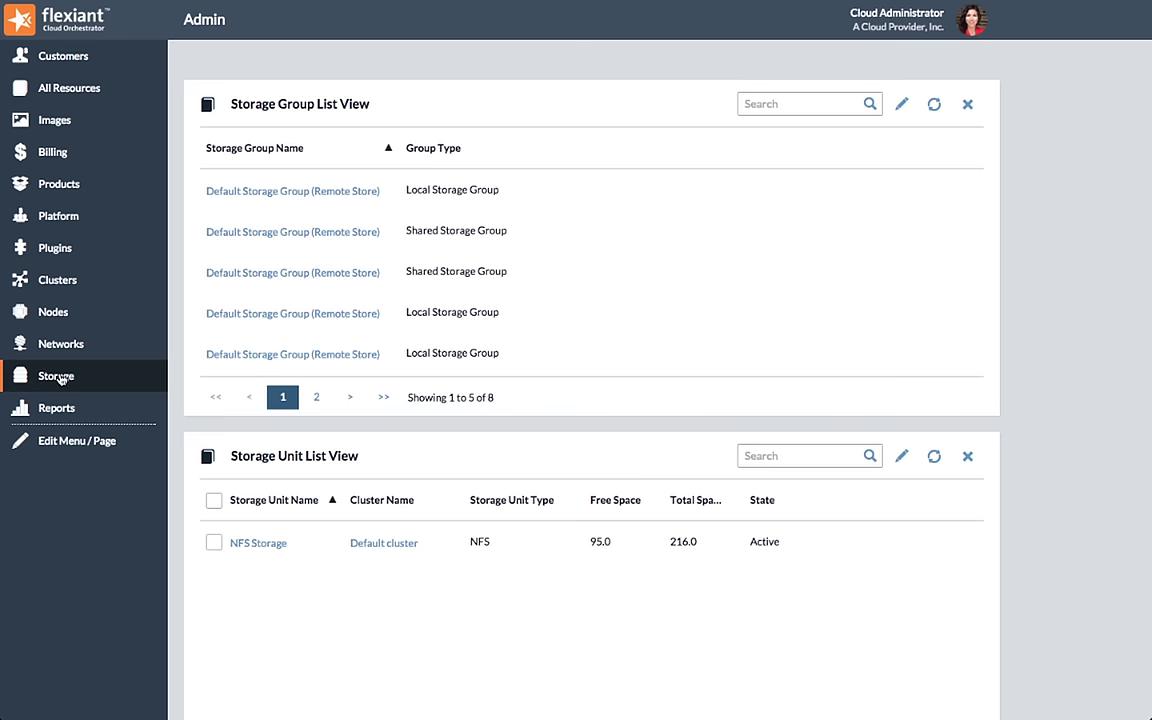
pyautogui.click(56, 250)
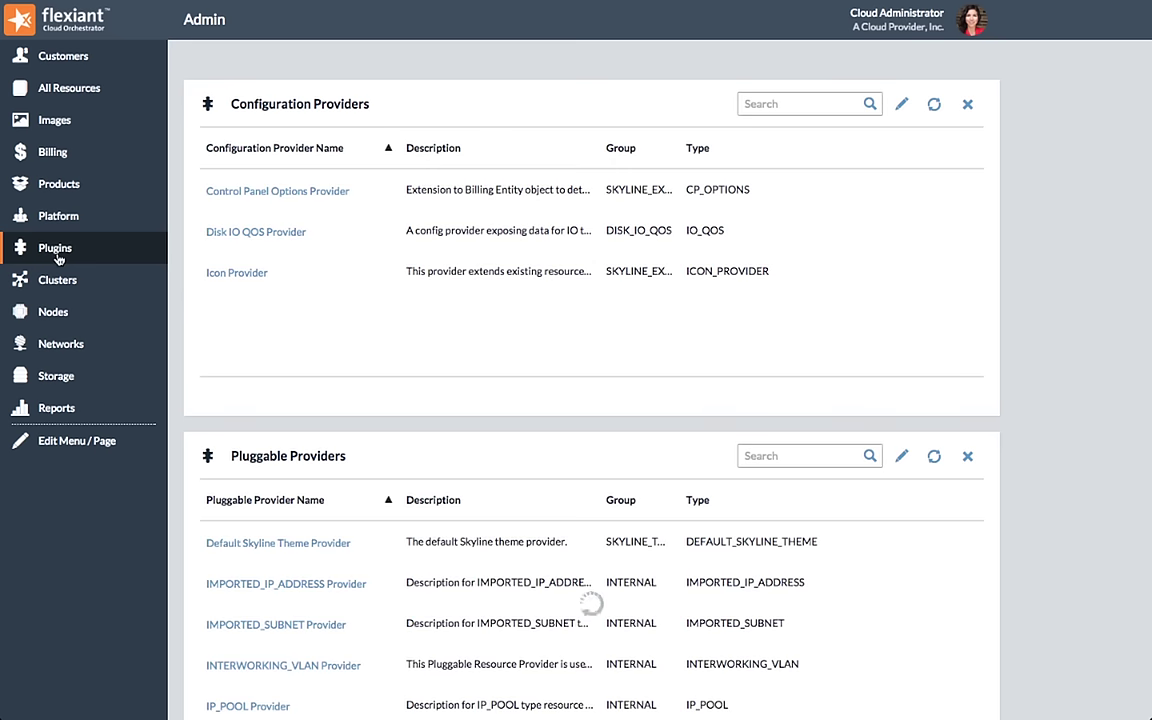
pyautogui.scroll(-5, 626, 302)
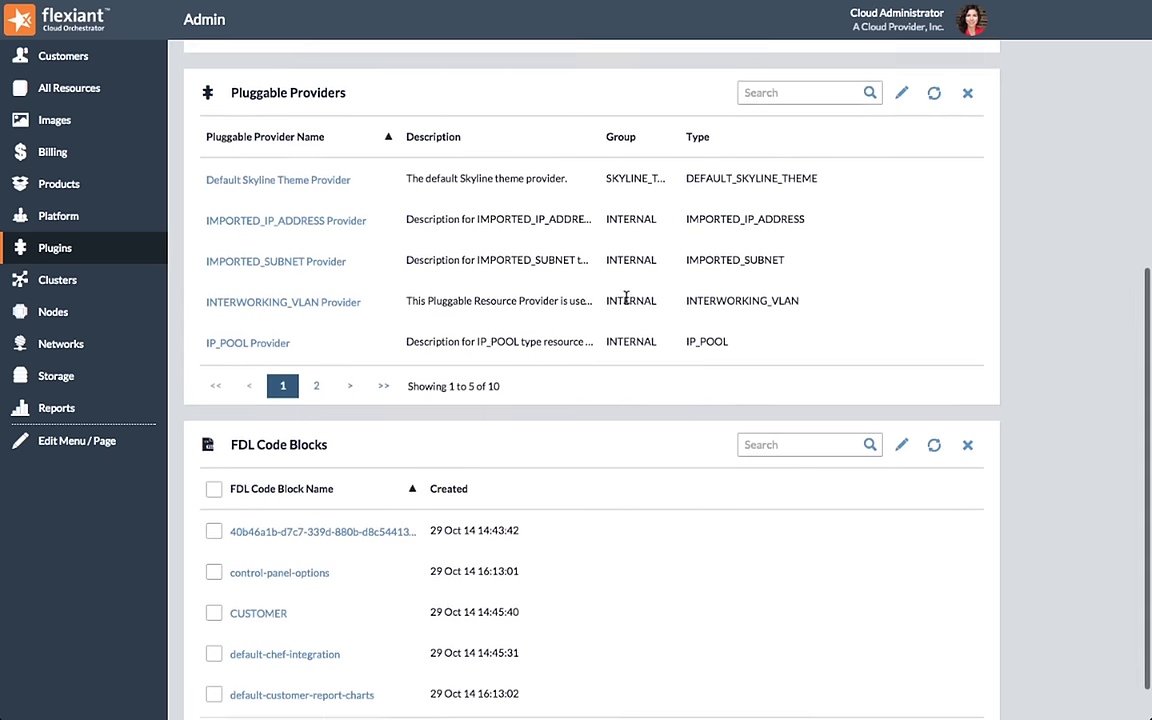